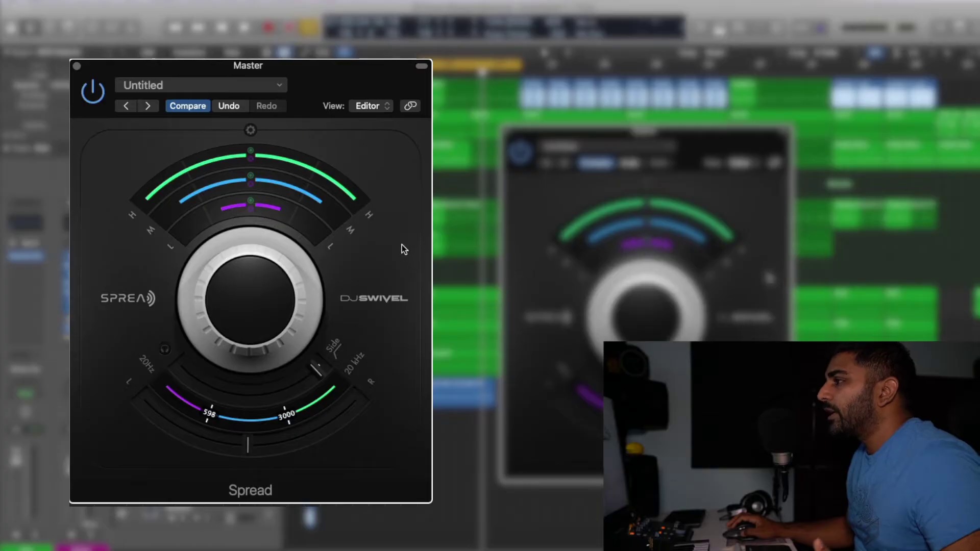
{"action": "mouse_move", "coordinate": [190, 342]}
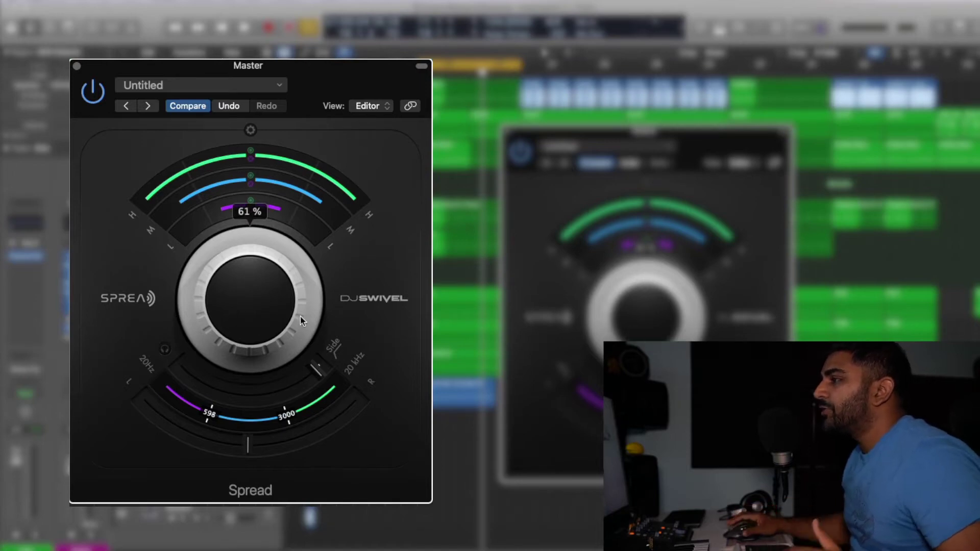
{"action": "mouse_move", "coordinate": [250, 181]}
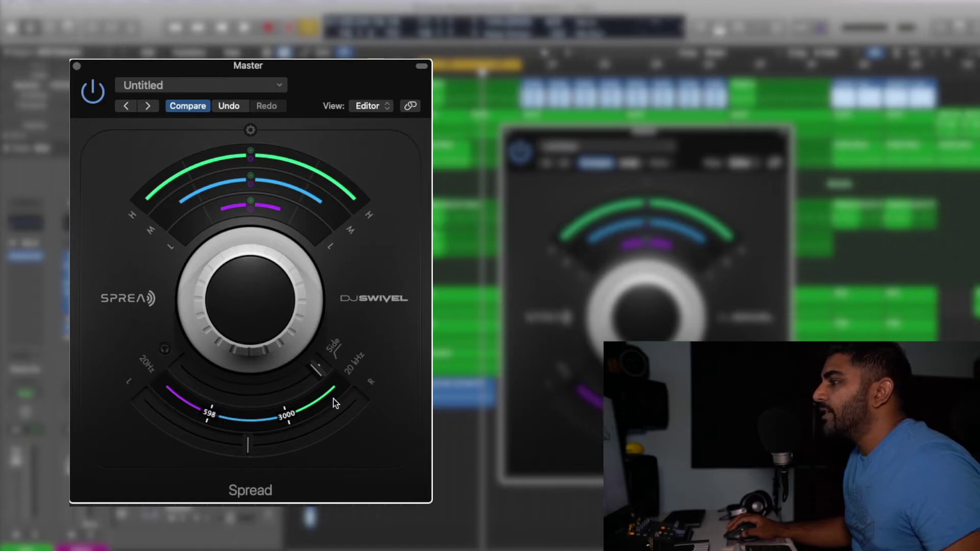
Drop the upper crossover to 2949 Hz, widen high to 93% and low to 92%, side crossover 200 Hz
{"action": "left_click_drag", "start_coordinate": [292, 417], "coordinate": [281, 422]}
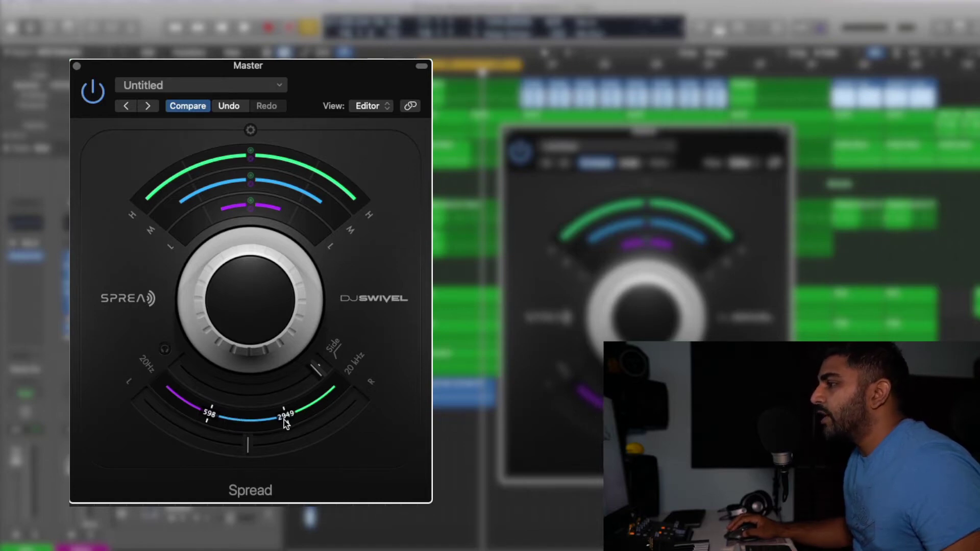
{"action": "mouse_move", "coordinate": [188, 164]}
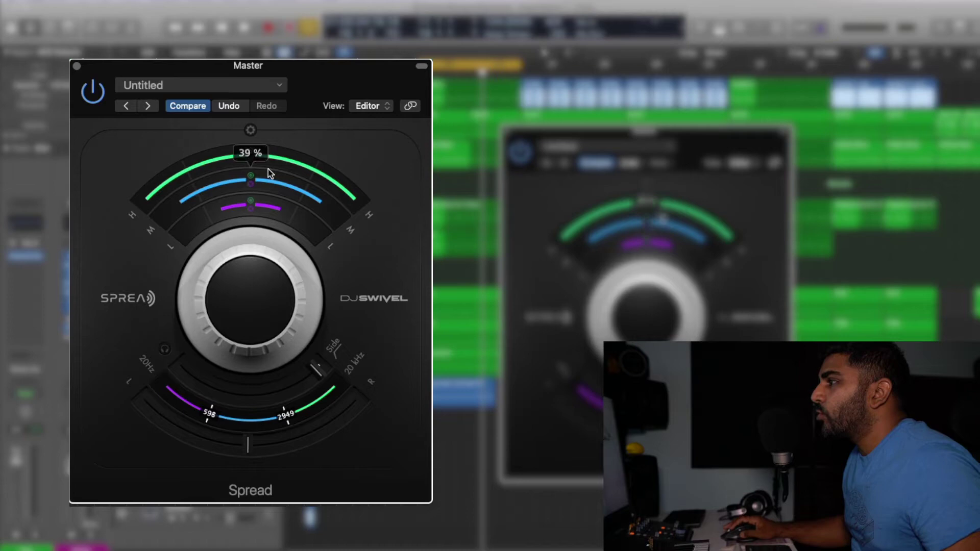
{"action": "scroll", "coordinate": [259, 158], "scroll_direction": "down", "scroll_amount": 3}
{"action": "scroll", "coordinate": [268, 163], "scroll_direction": "up", "scroll_amount": 5}
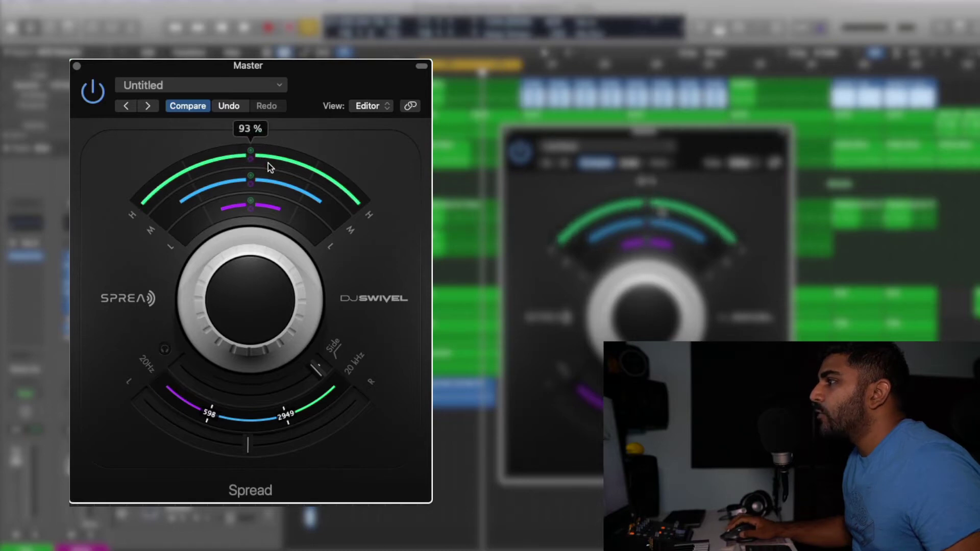
{"action": "left_click_drag", "start_coordinate": [249, 299], "coordinate": [236, 268]}
{"action": "left_click_drag", "start_coordinate": [316, 367], "coordinate": [412, 394]}
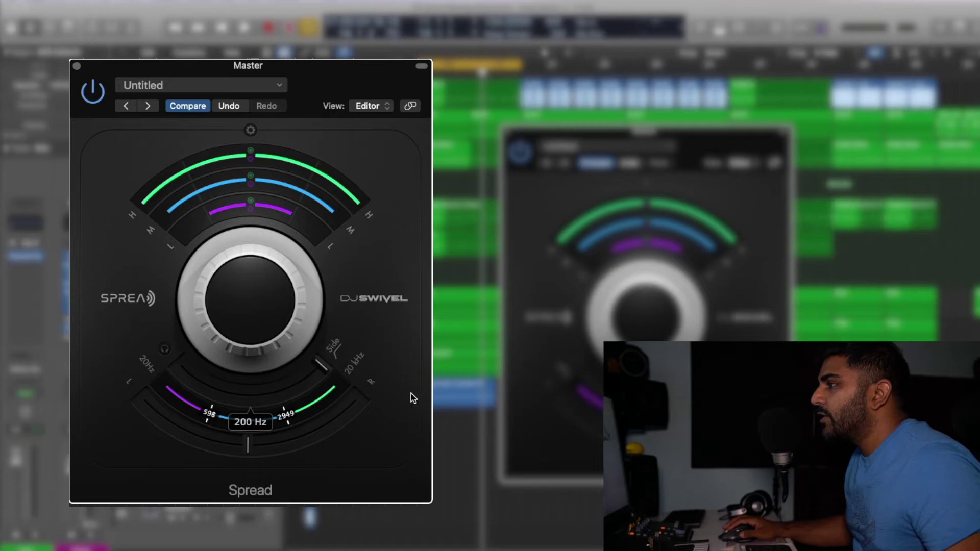
Nudge the Side crossover from 200 Hz down to about 189 Hz
{"action": "left_click_drag", "start_coordinate": [325, 371], "coordinate": [315, 373]}
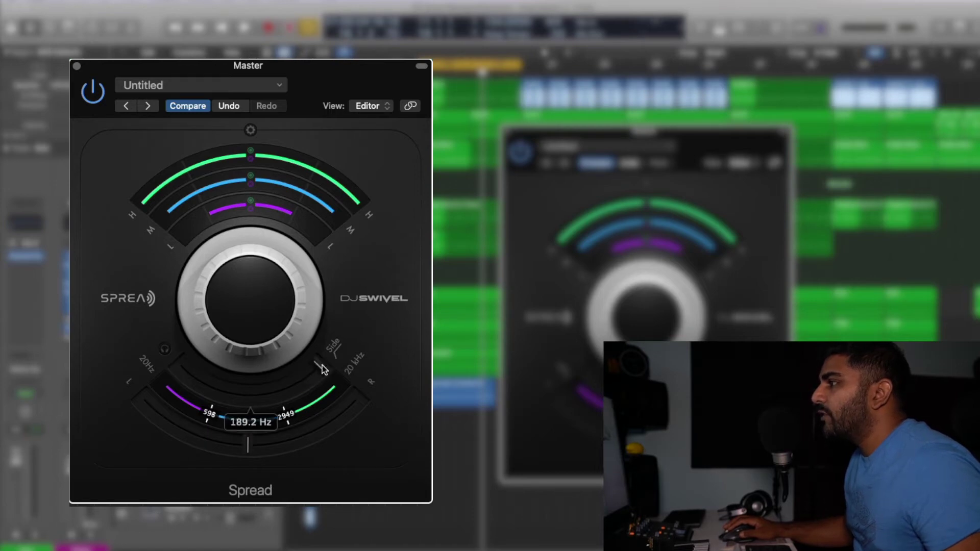
{"action": "mouse_move", "coordinate": [227, 209]}
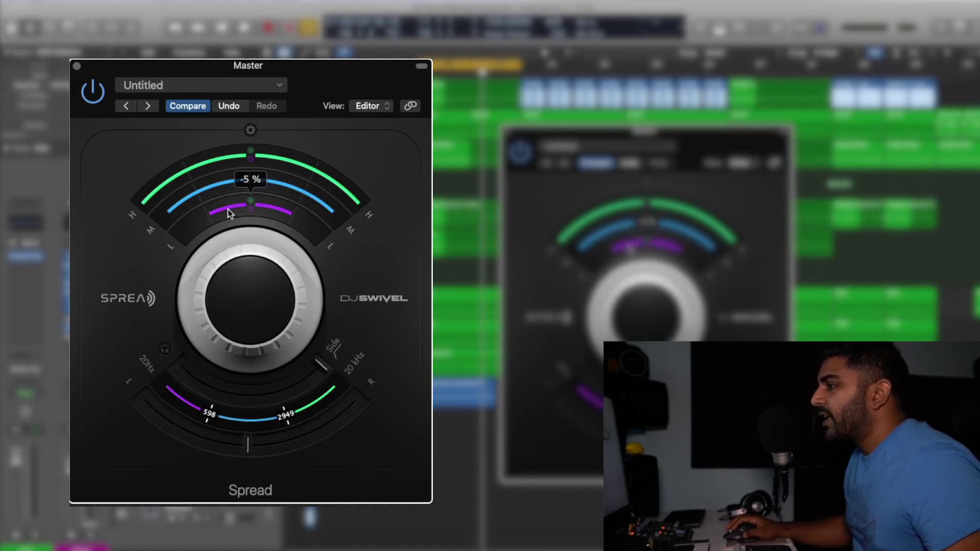
{"action": "mouse_move", "coordinate": [265, 277]}
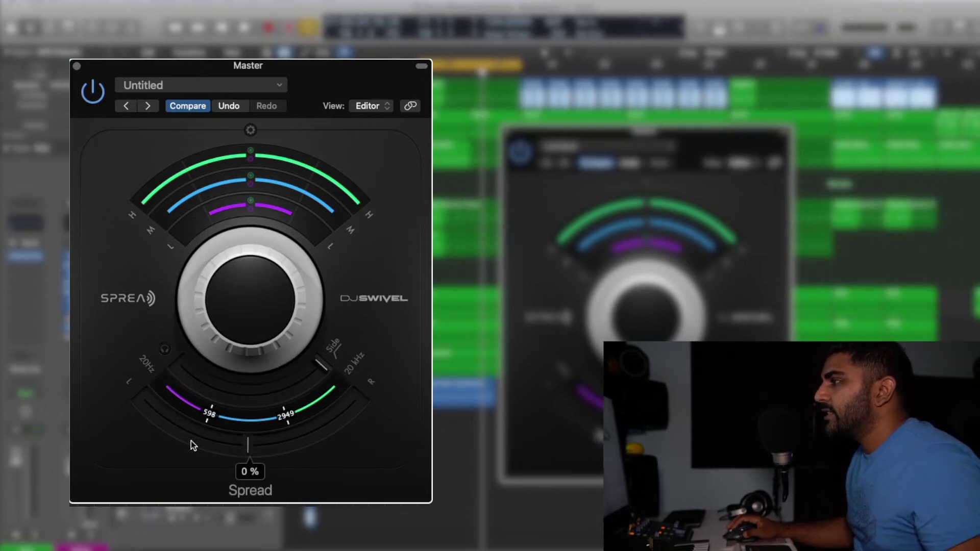
{"action": "mouse_move", "coordinate": [267, 332]}
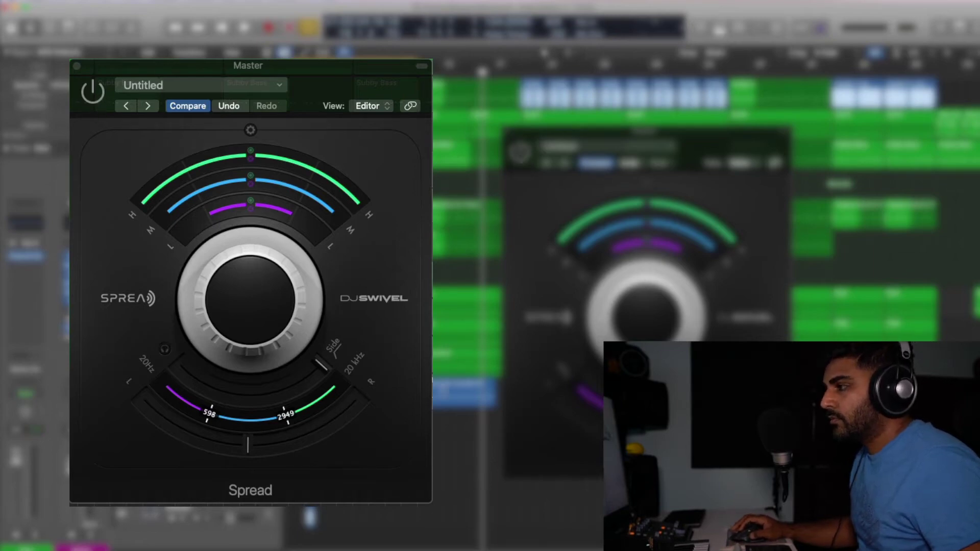
Play, stop and restart the track to hear the mix with Spread bypassed
{"action": "key", "text": "space"}
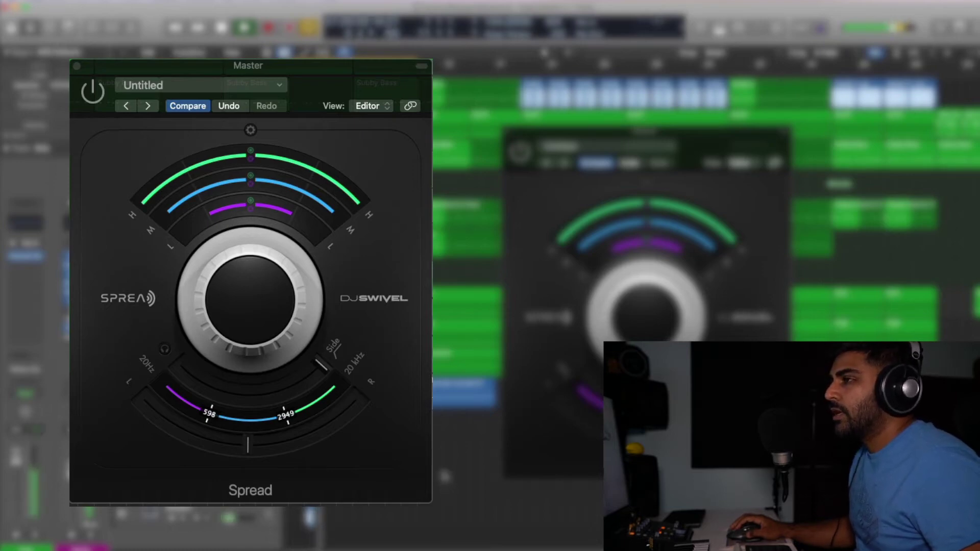
{"action": "key", "text": "space"}
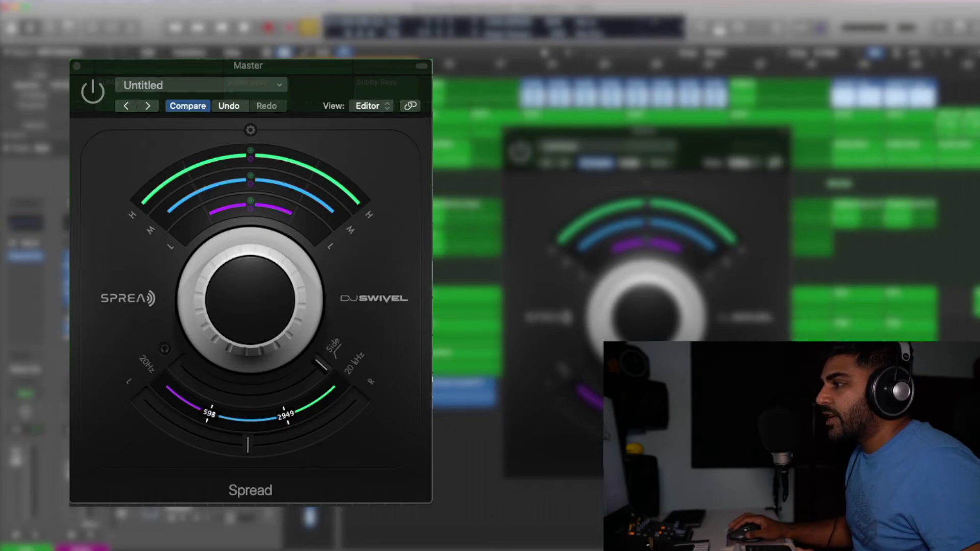
{"action": "scroll", "coordinate": [867, 220], "scroll_direction": "down", "scroll_amount": 1}
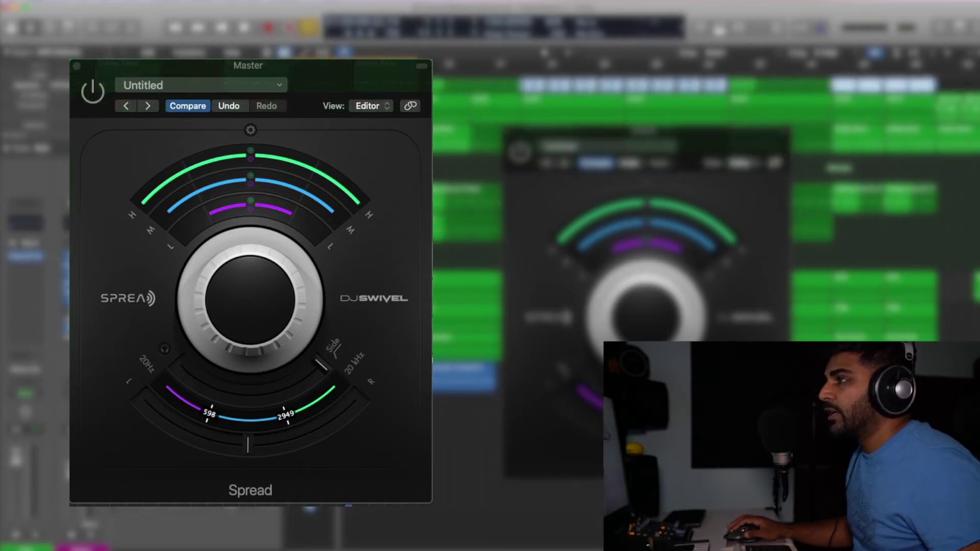
{"action": "scroll", "coordinate": [868, 220], "scroll_direction": "up", "scroll_amount": 1}
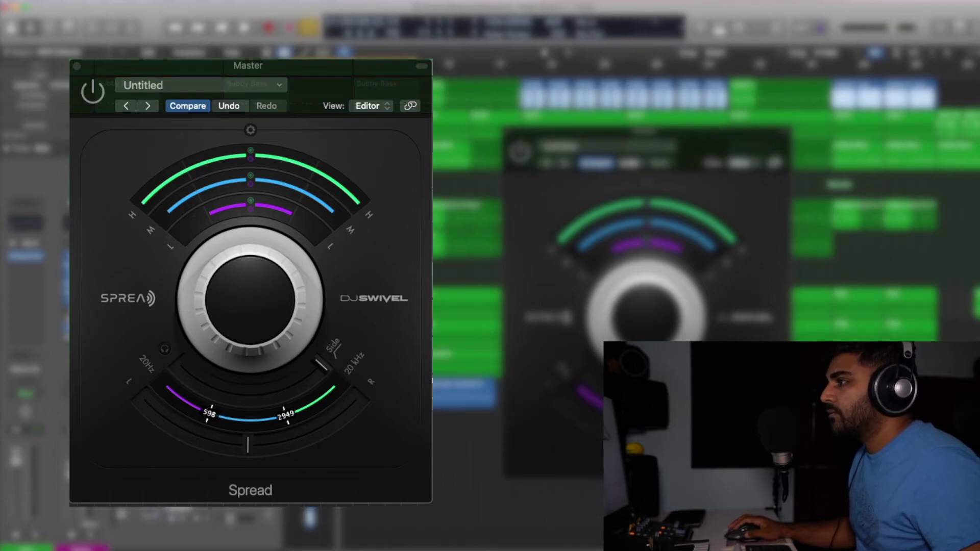
{"action": "key", "text": "space"}
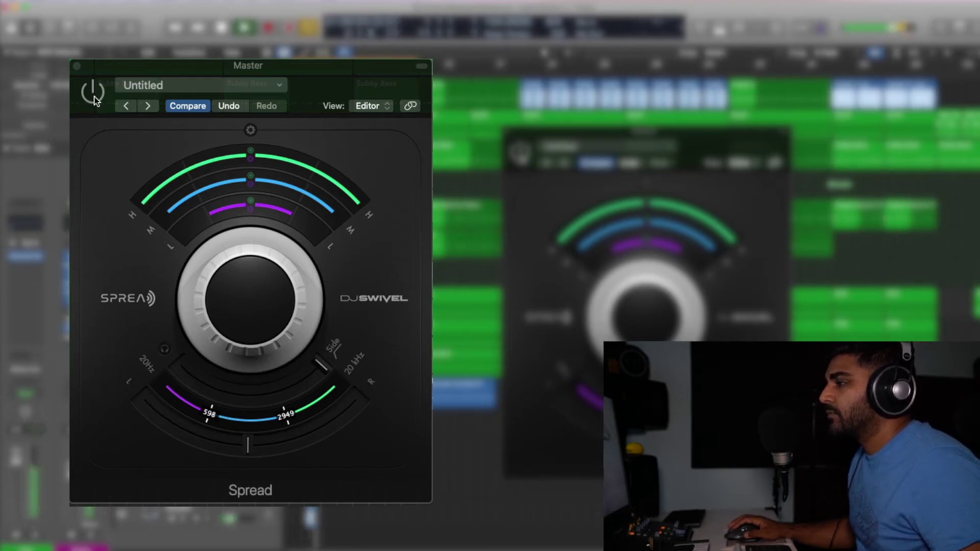
Re-enable the Spread plugin on the Master and stop playback
{"action": "left_click", "coordinate": [92, 91]}
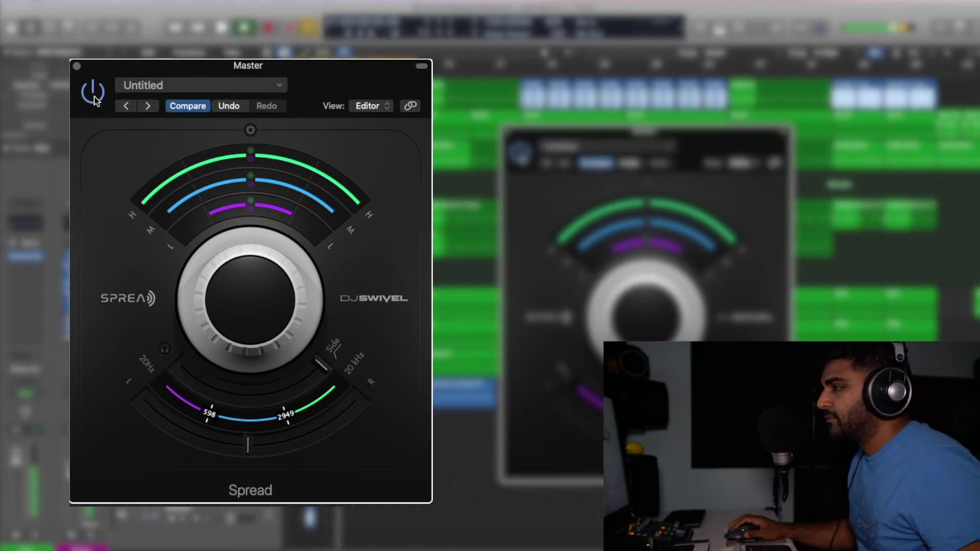
{"action": "key", "text": "space"}
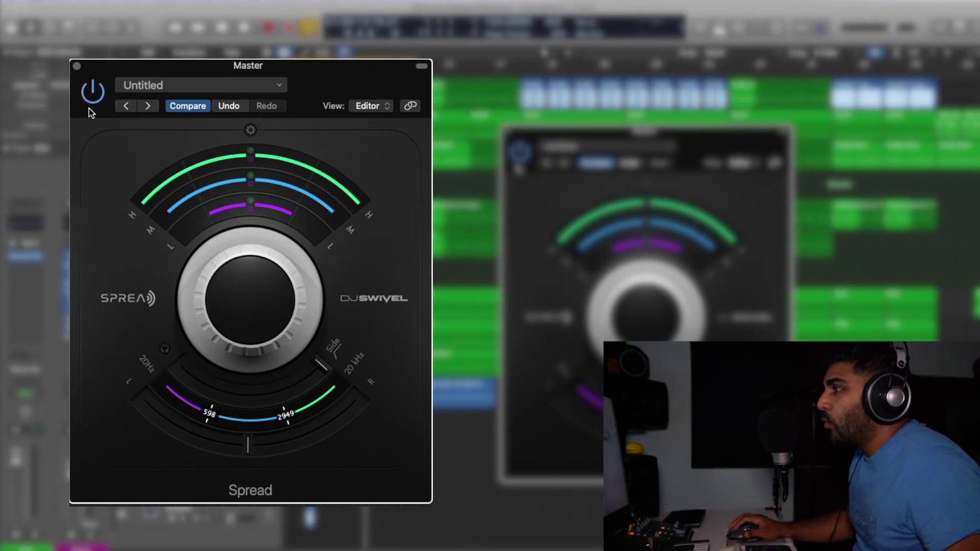
Solo the high band and, while playing, narrow its width to about 68% then widen it to 100%
{"action": "mouse_move", "coordinate": [268, 149]}
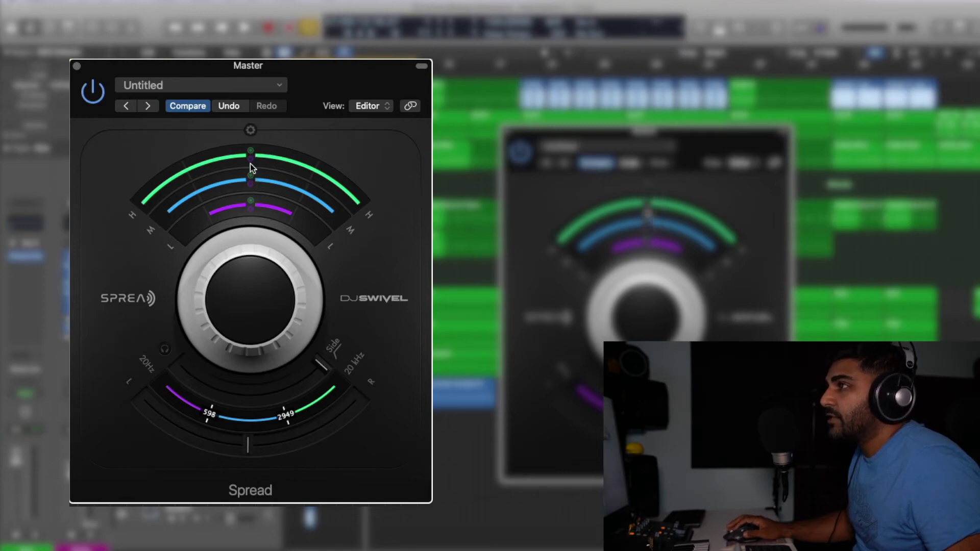
{"action": "left_click", "coordinate": [251, 151]}
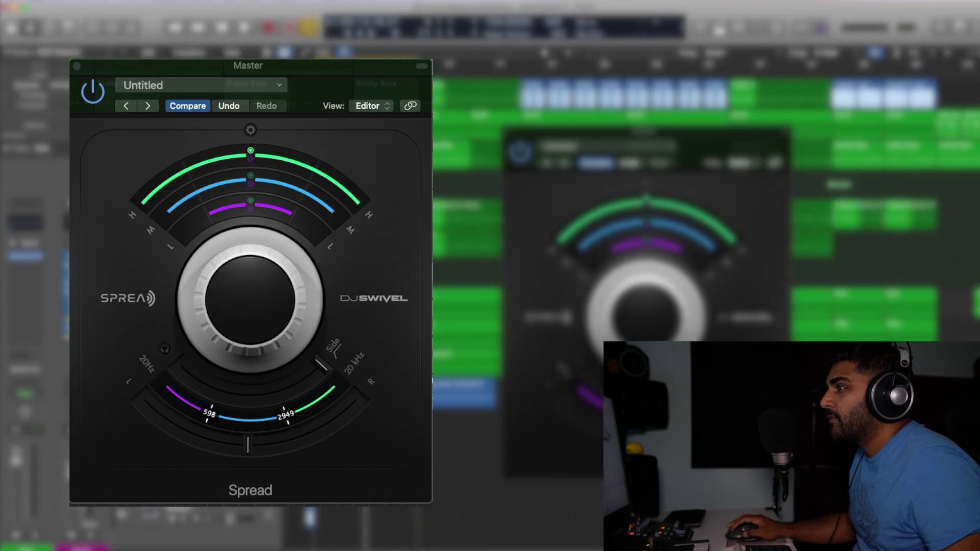
{"action": "key", "text": "space"}
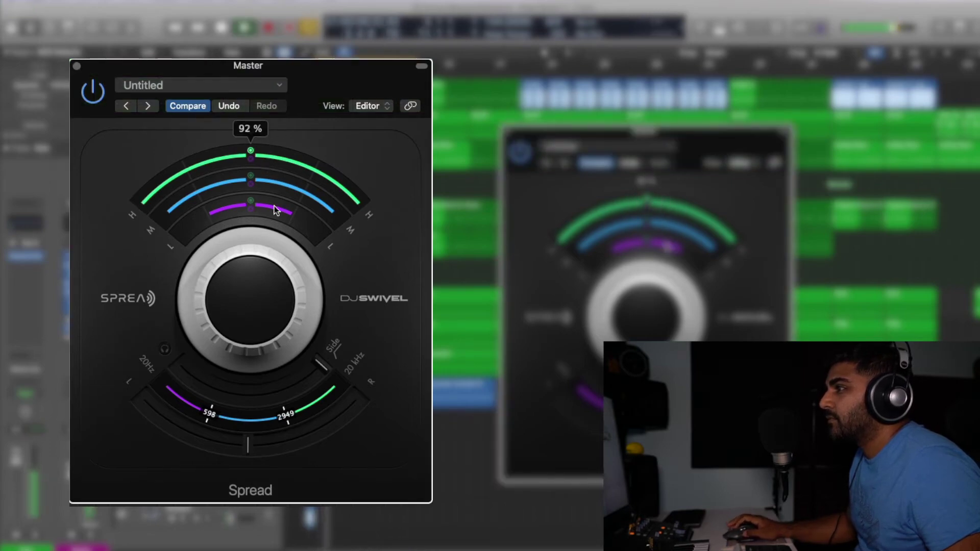
{"action": "left_click_drag", "start_coordinate": [276, 209], "coordinate": [282, 144]}
{"action": "left_click_drag", "start_coordinate": [290, 185], "coordinate": [252, 176]}
{"action": "key", "text": "space"}
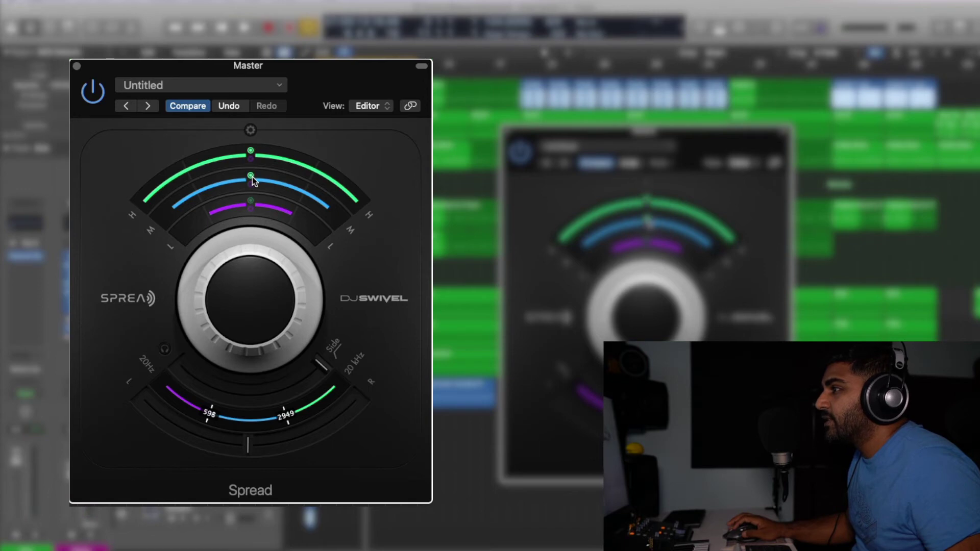
While the track plays, bring the mid band width down to about 9%, then stop playback
{"action": "key", "text": "space"}
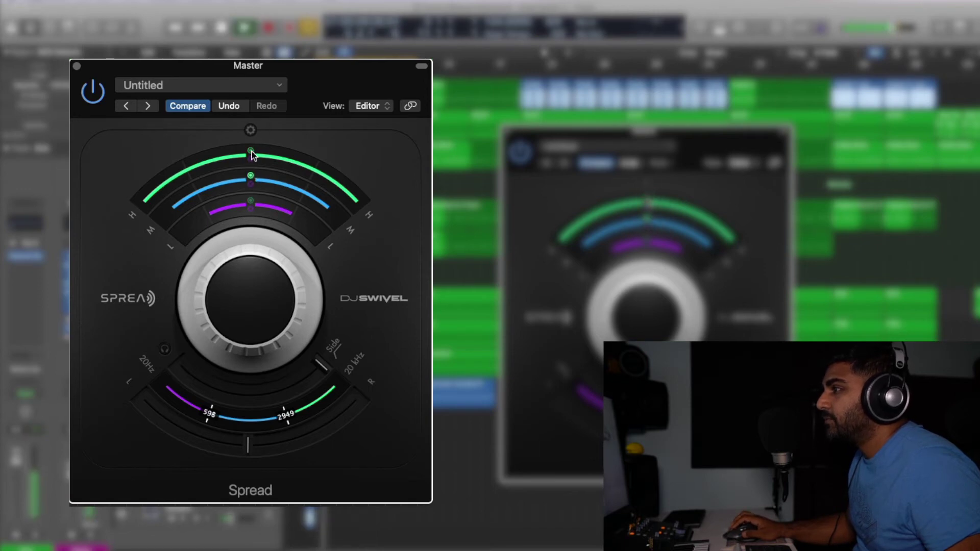
{"action": "mouse_move", "coordinate": [256, 183]}
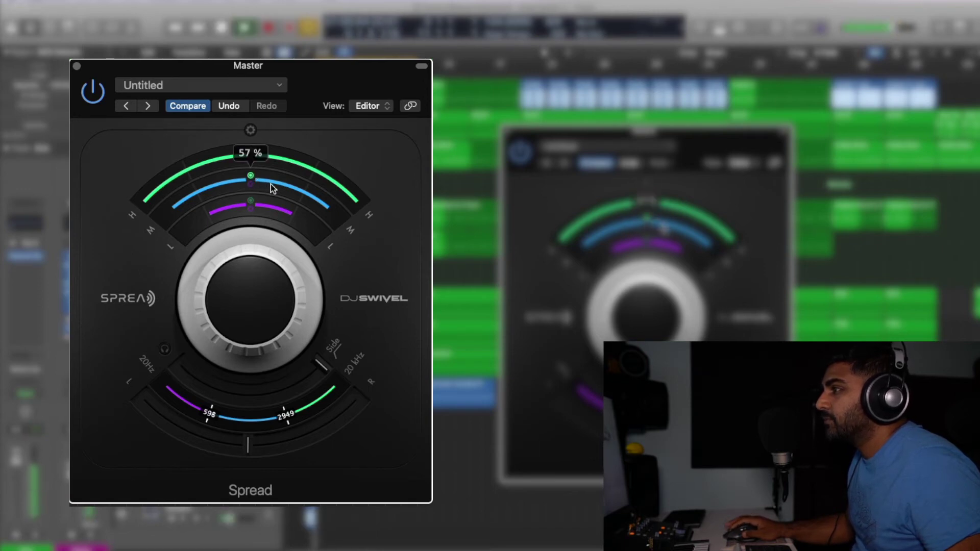
{"action": "scroll", "coordinate": [271, 184], "scroll_direction": "up", "scroll_amount": 2}
{"action": "scroll", "coordinate": [271, 183], "scroll_direction": "down", "scroll_amount": 8}
{"action": "scroll", "coordinate": [272, 182], "scroll_direction": "up", "scroll_amount": 2}
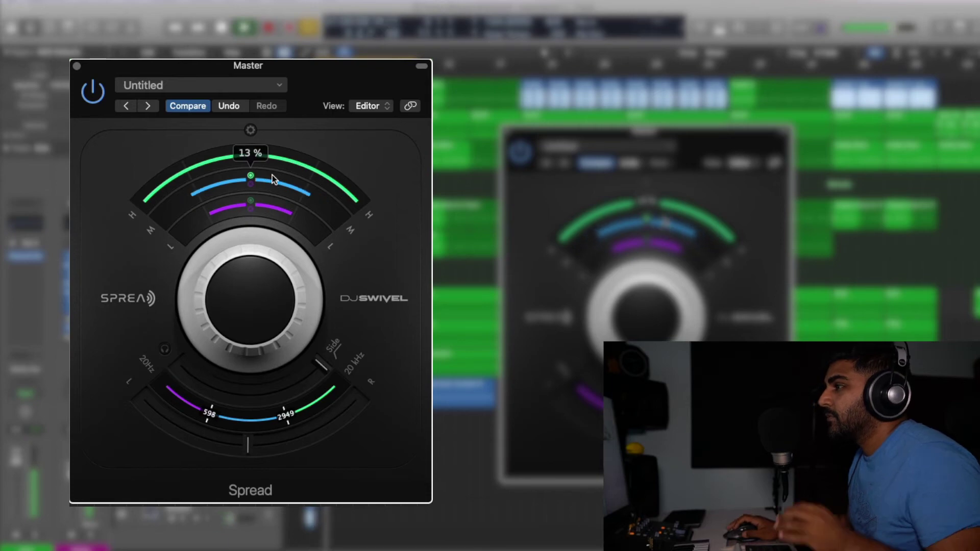
{"action": "scroll", "coordinate": [272, 176], "scroll_direction": "up", "scroll_amount": 10}
{"action": "scroll", "coordinate": [274, 184], "scroll_direction": "down", "scroll_amount": 5}
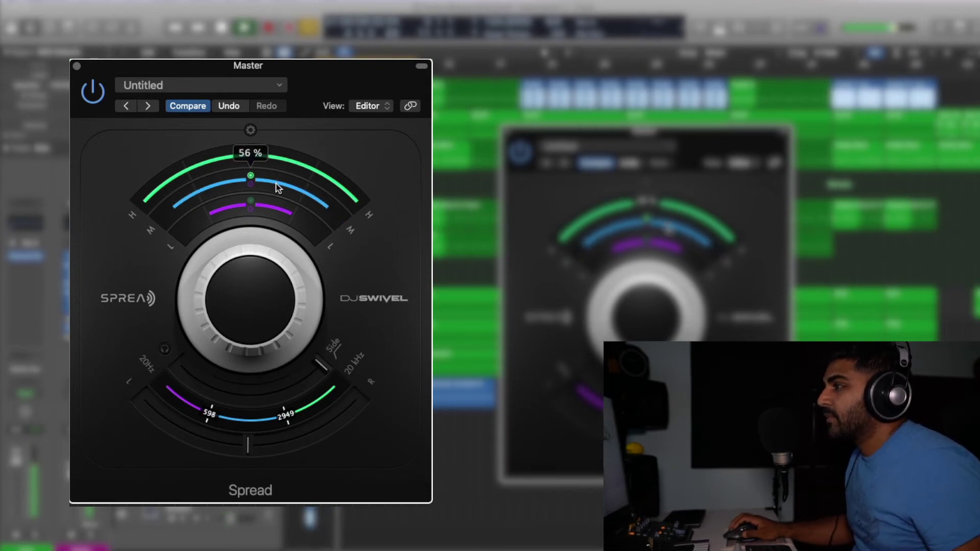
{"action": "scroll", "coordinate": [277, 188], "scroll_direction": "down", "scroll_amount": 5}
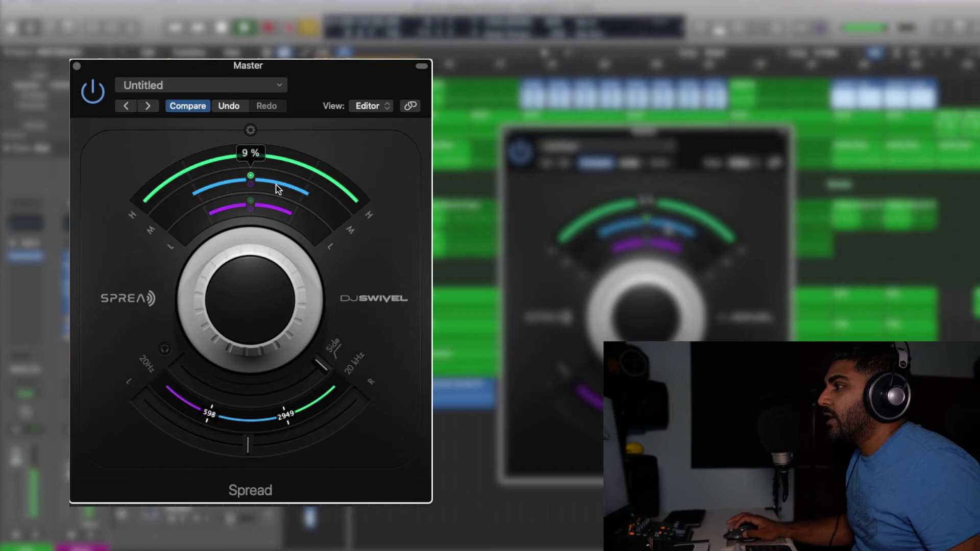
{"action": "key", "text": "space"}
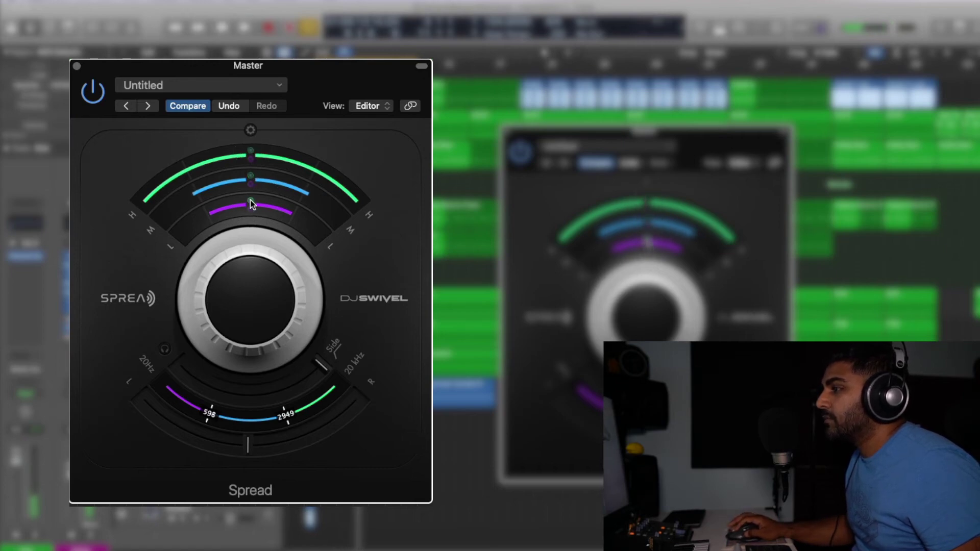
Lower the low/mid crossover from 598 Hz to about 504 Hz while auditioning, leaving Side at 200 Hz
{"action": "key", "text": "space"}
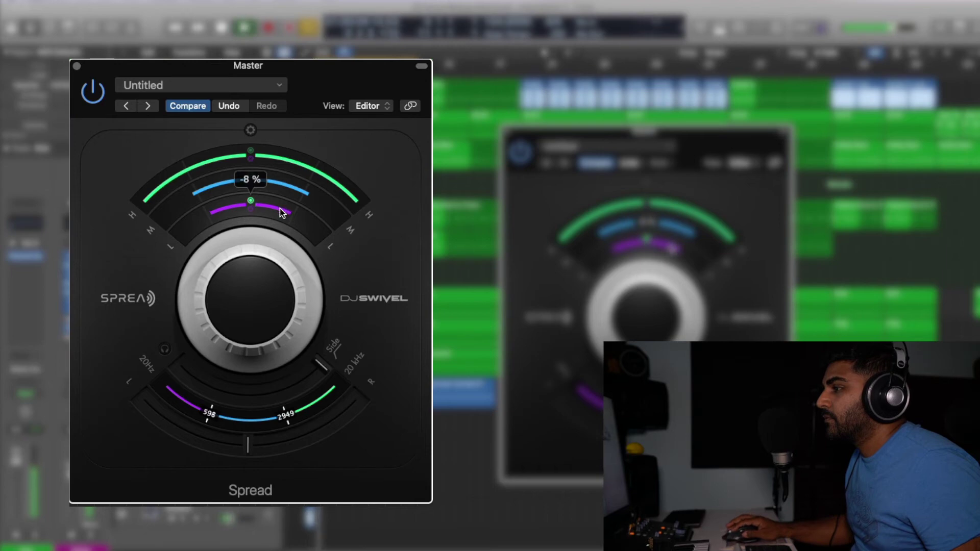
{"action": "left_click_drag", "start_coordinate": [208, 413], "coordinate": [192, 413]}
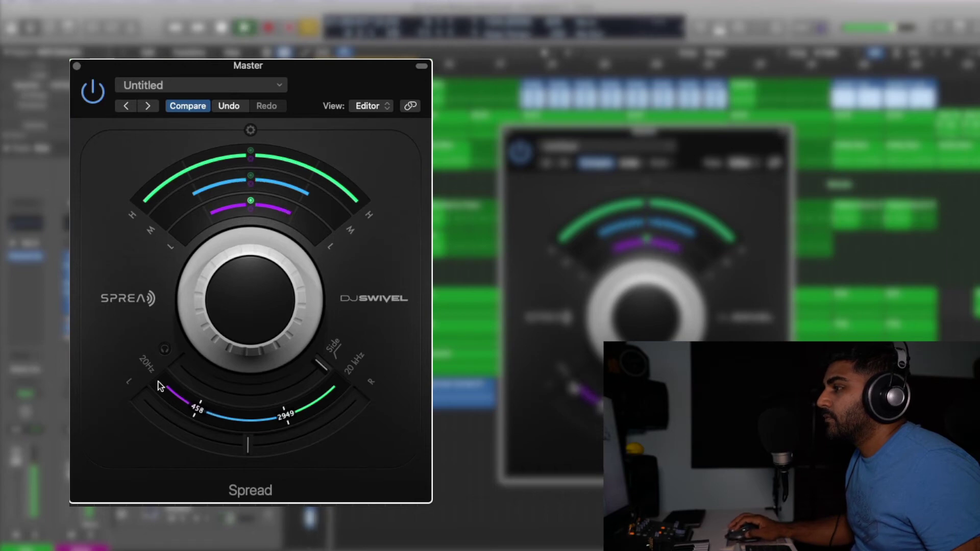
{"action": "mouse_move", "coordinate": [159, 382]}
{"action": "left_mouse_down"}
{"action": "mouse_move", "coordinate": [97, 280]}
{"action": "mouse_move", "coordinate": [179, 389]}
{"action": "mouse_move", "coordinate": [164, 394]}
{"action": "left_mouse_up"}
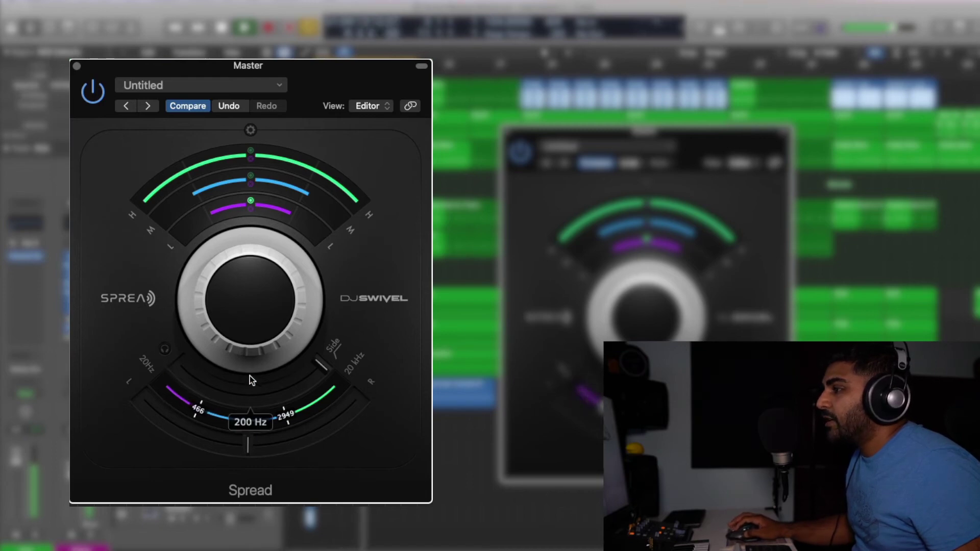
{"action": "key", "text": "space"}
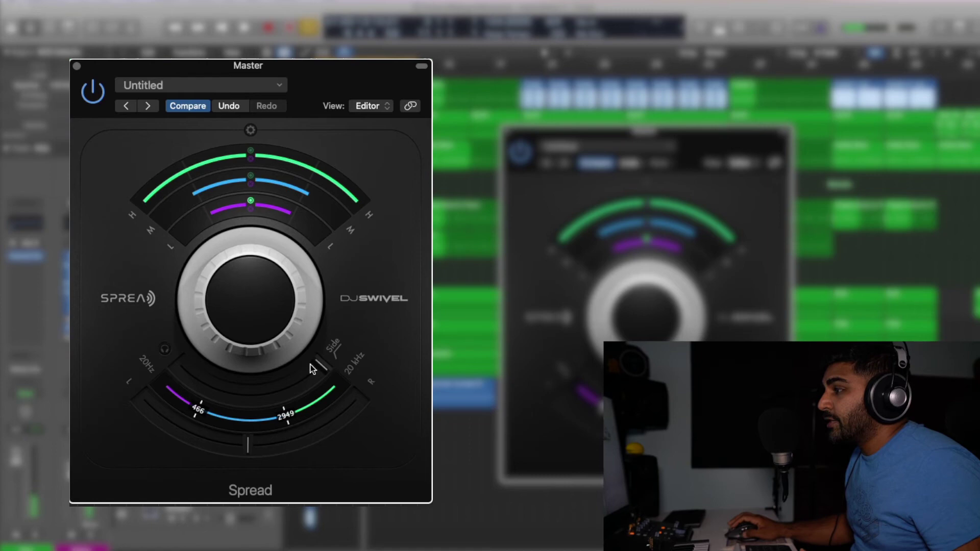
{"action": "left_click_drag", "start_coordinate": [314, 366], "coordinate": [362, 317]}
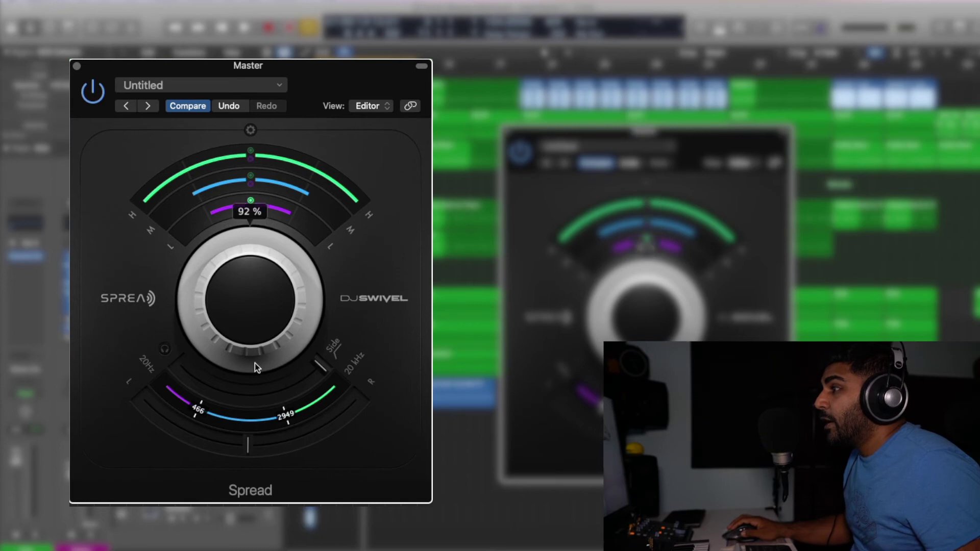
{"action": "left_click_drag", "start_coordinate": [199, 416], "coordinate": [210, 418]}
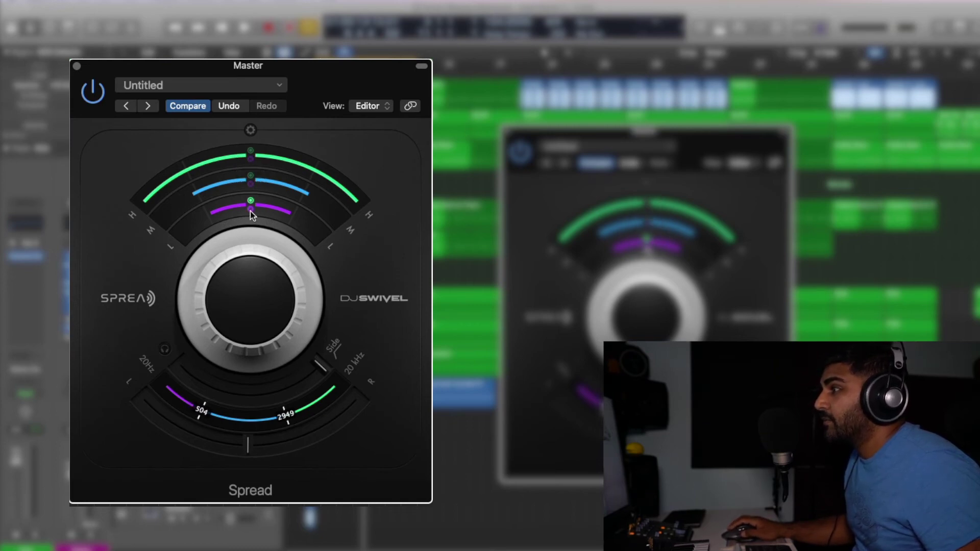
{"action": "key", "text": "space"}
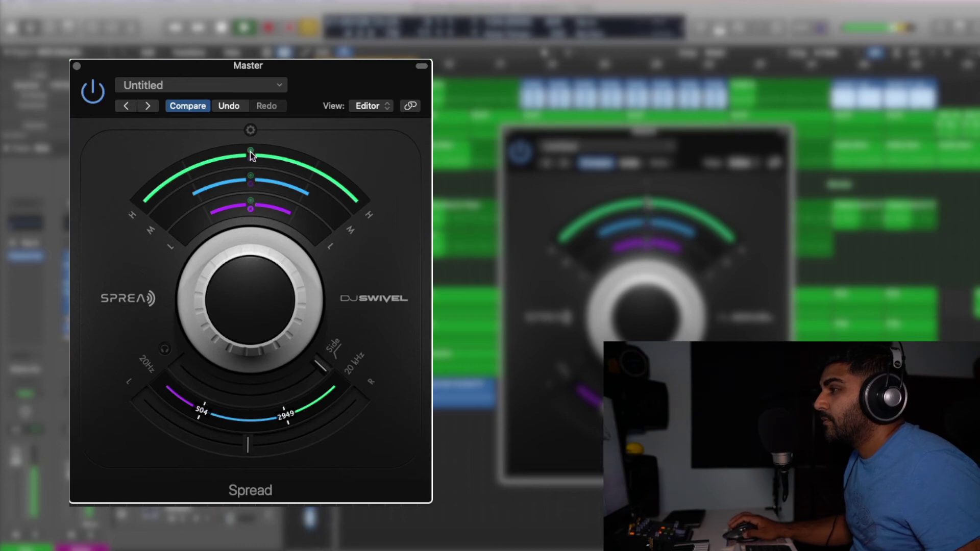
Restart playback and sweep the overall Spread amount, leaving it at -14%
{"action": "mouse_move", "coordinate": [262, 205]}
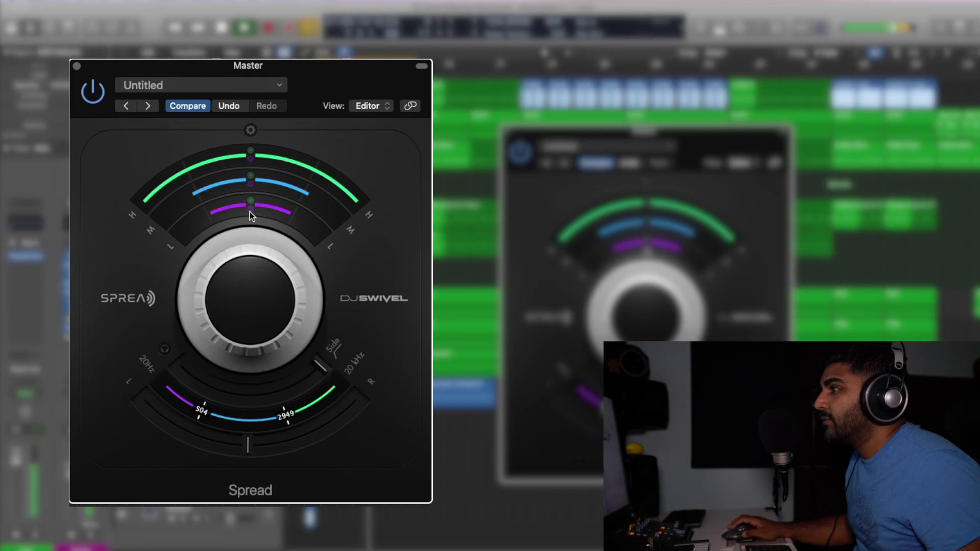
{"action": "key", "text": "space"}
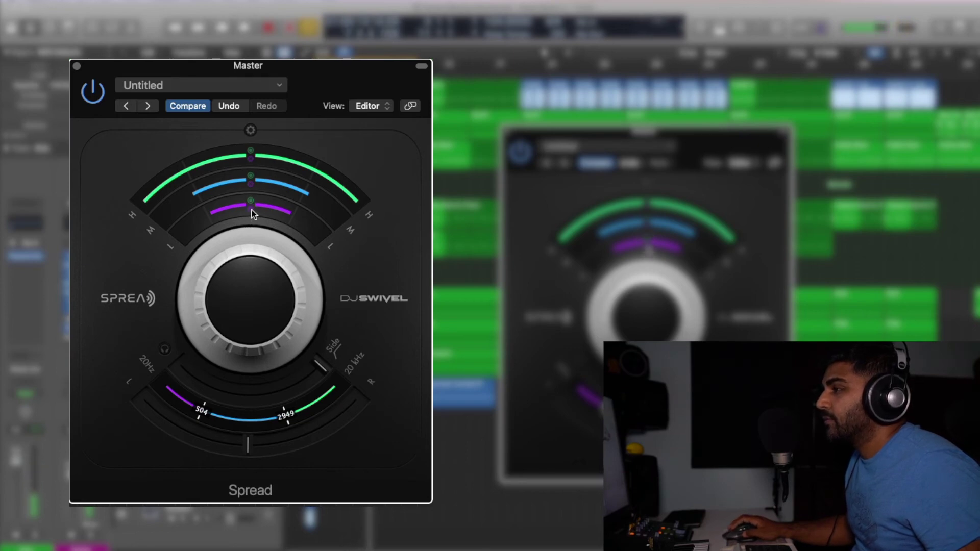
{"action": "key", "text": "space"}
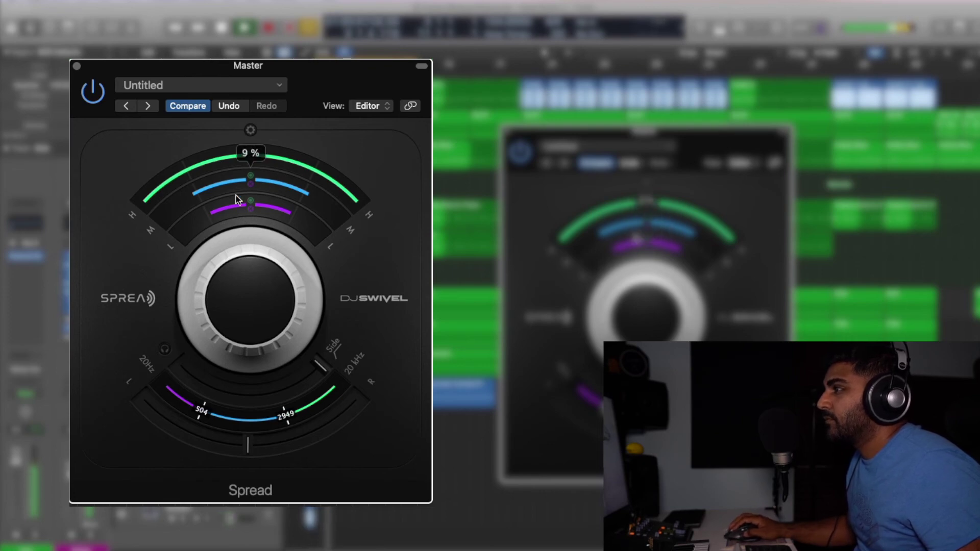
{"action": "left_click_drag", "start_coordinate": [230, 302], "coordinate": [247, 426]}
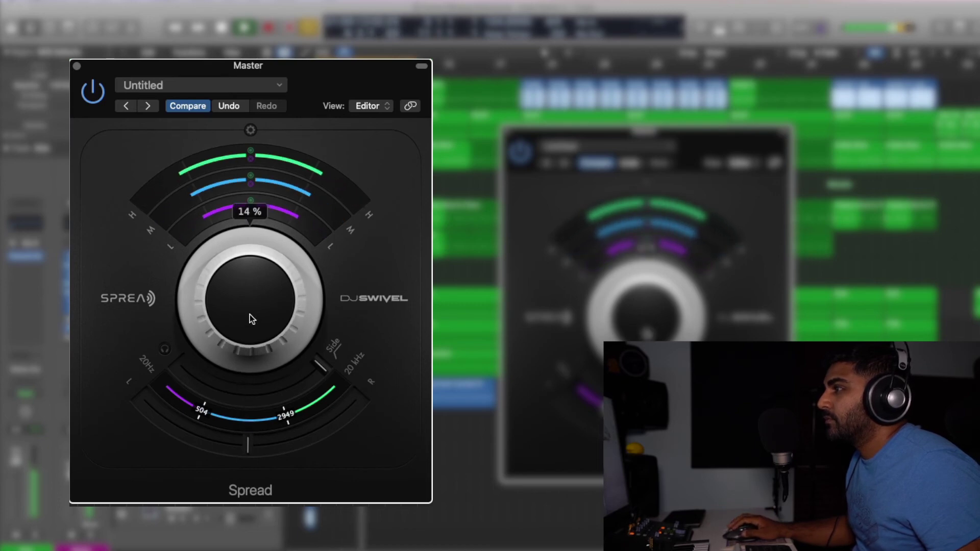
{"action": "left_click_drag", "start_coordinate": [252, 319], "coordinate": [245, 265]}
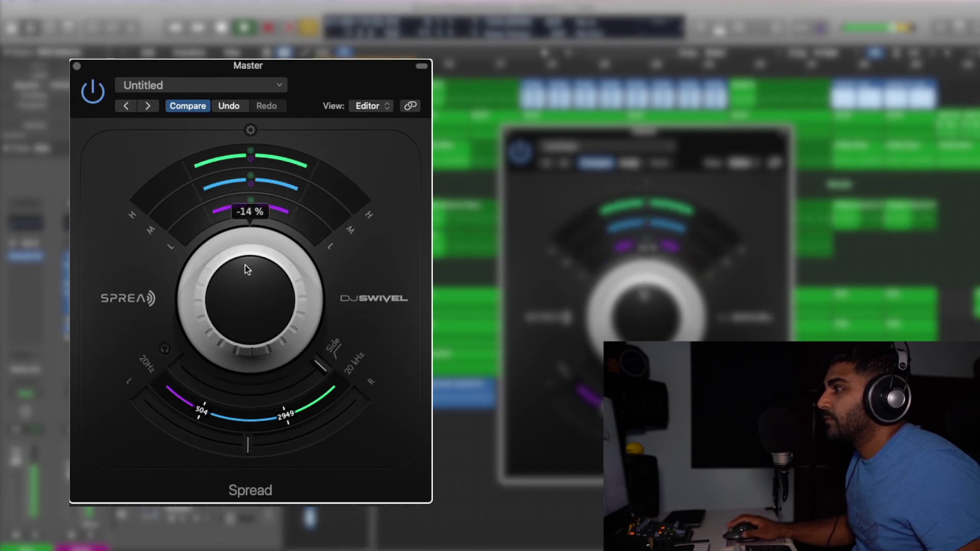
Undo six edits to restore full-width bands, then narrow the low band from 92% toward about 3%
{"action": "left_click", "coordinate": [244, 107]}
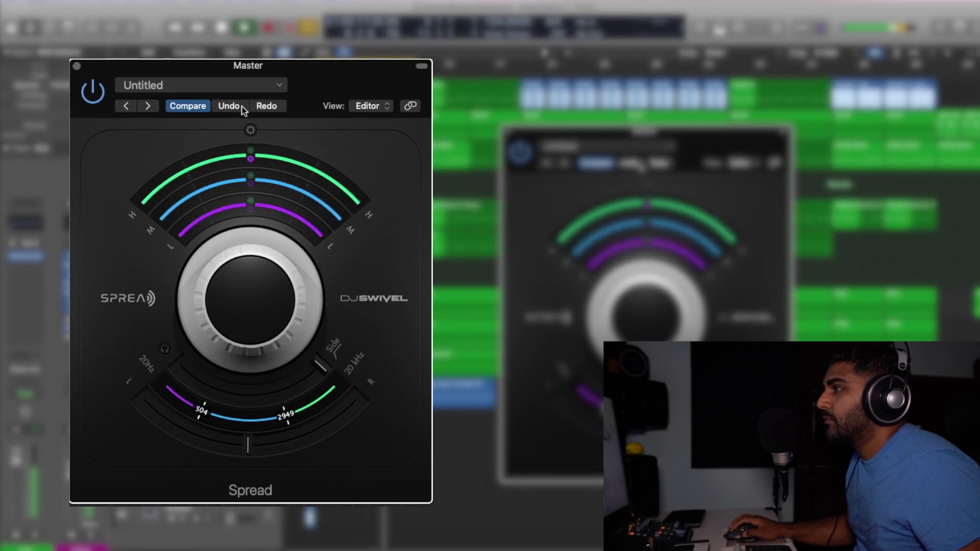
{"action": "left_click", "coordinate": [242, 107]}
{"action": "left_click", "coordinate": [241, 106]}
{"action": "left_click", "coordinate": [240, 106]}
{"action": "left_click", "coordinate": [240, 106]}
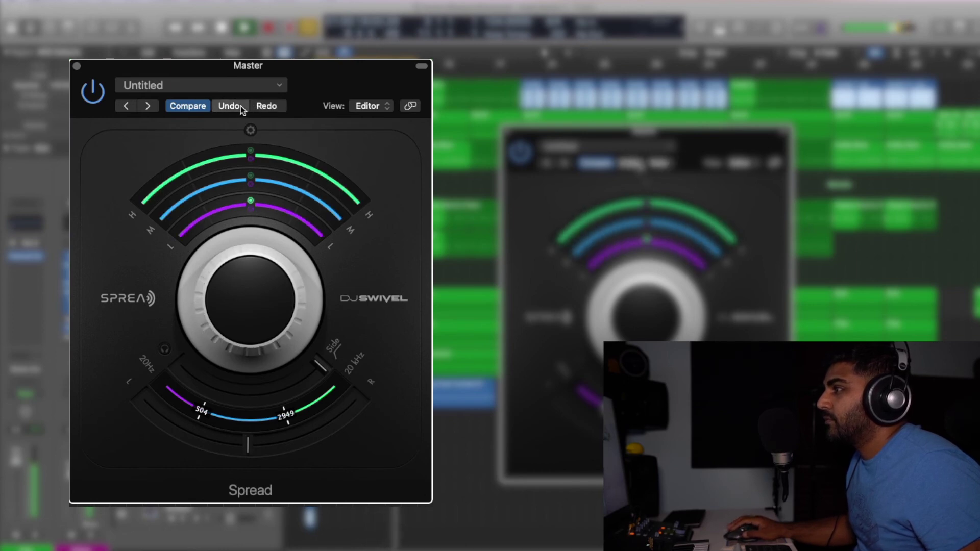
{"action": "left_click", "coordinate": [228, 105]}
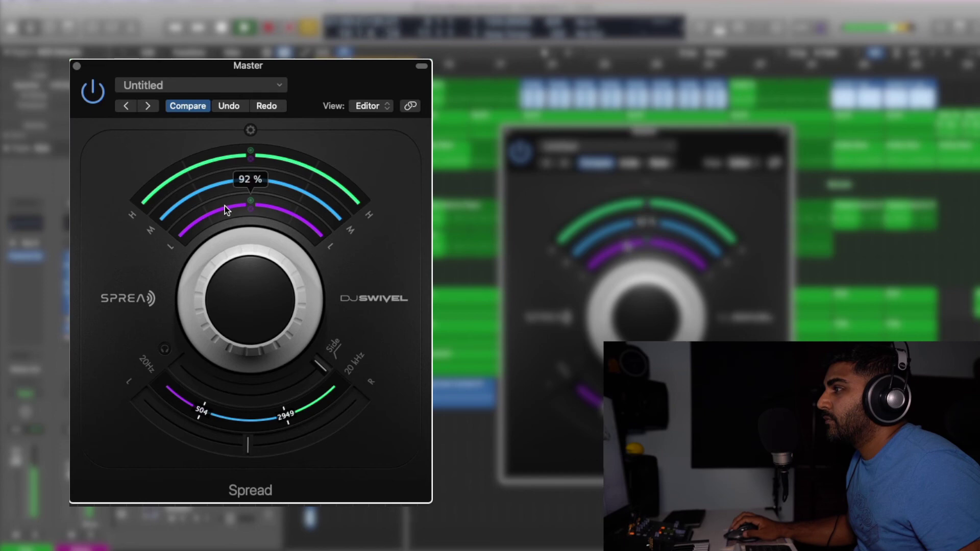
{"action": "left_click_drag", "start_coordinate": [225, 206], "coordinate": [268, 184]}
{"action": "left_click", "coordinate": [250, 210]}
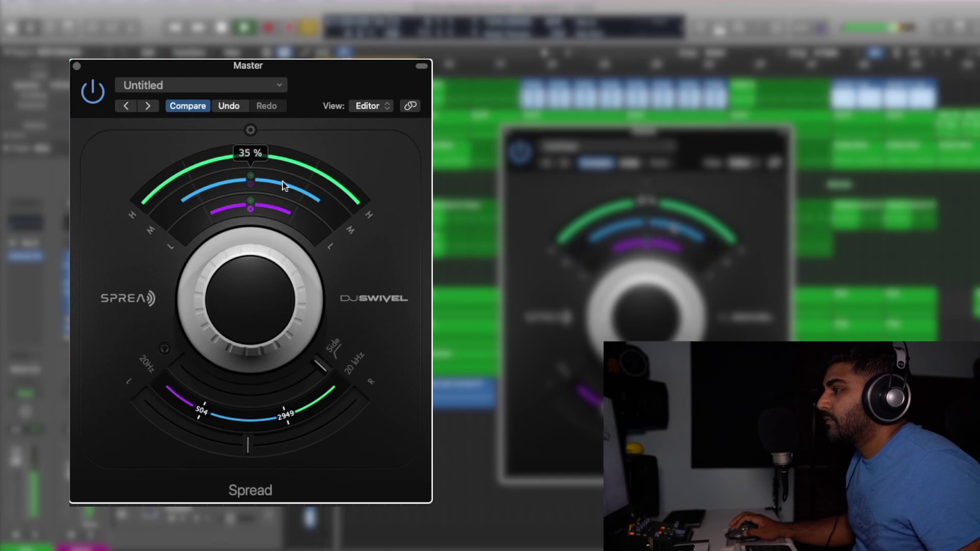